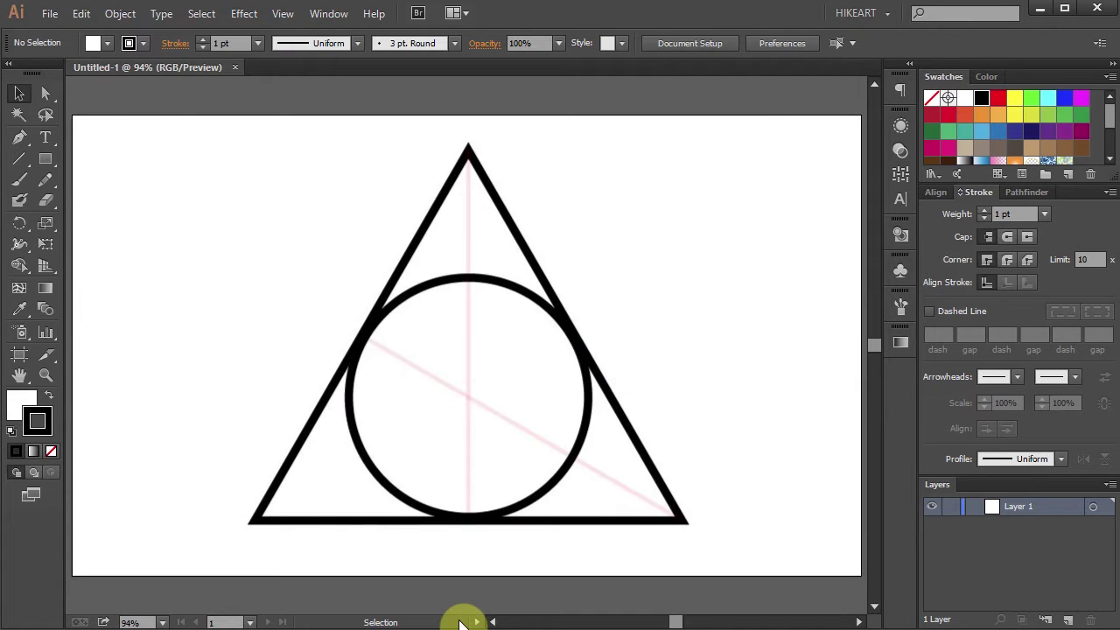
Set the fill colour to None, keeping the black stroke
left_click(19, 405)
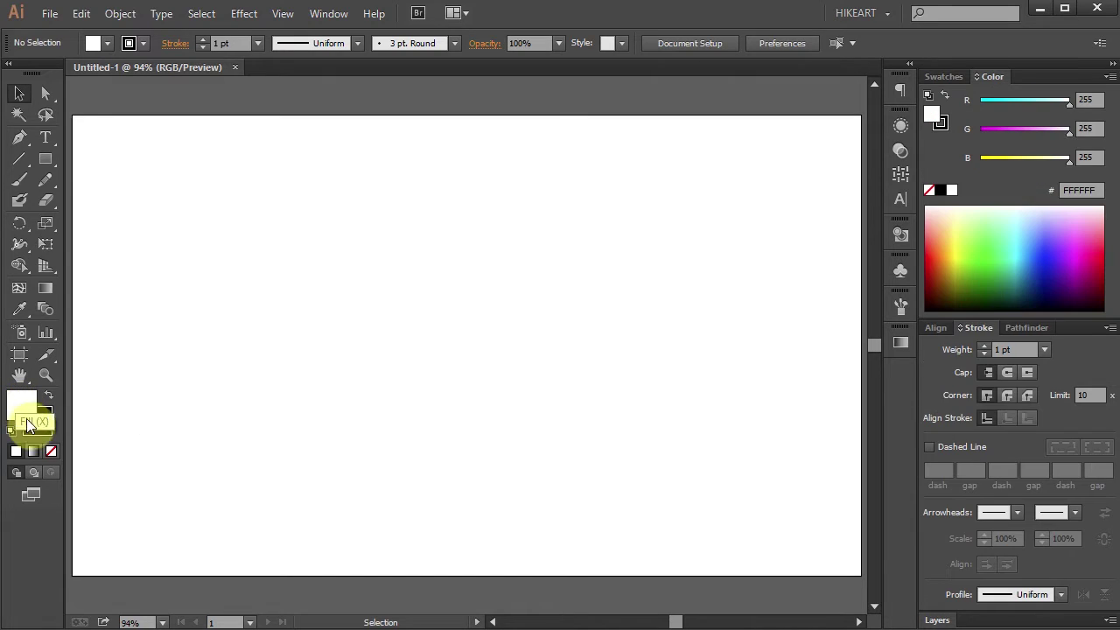
left_click(51, 451)
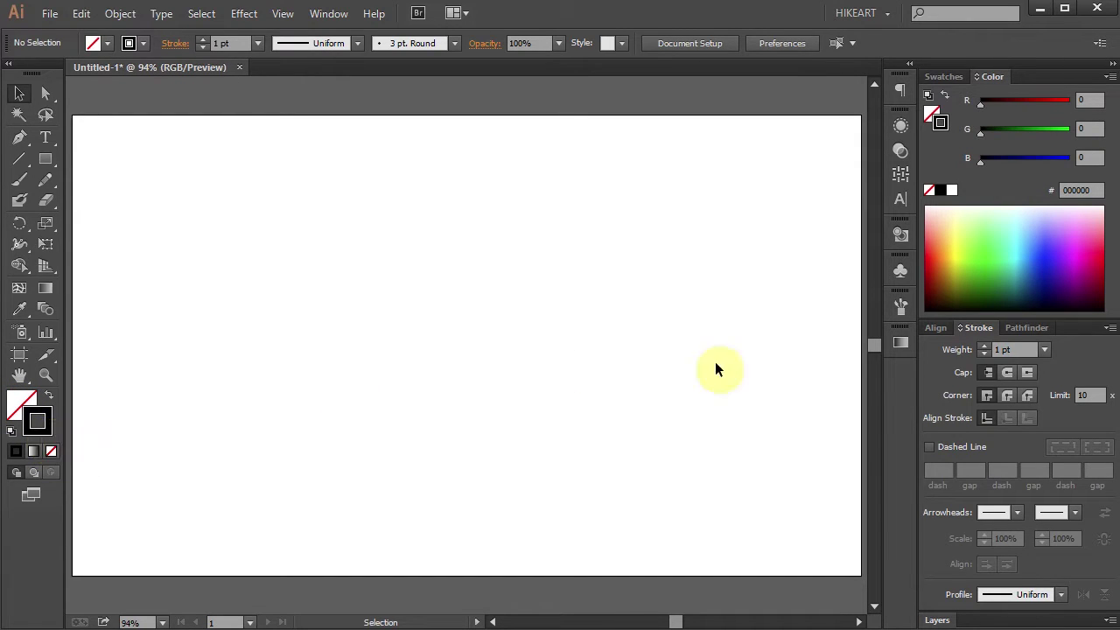
Set the stroke weight to 10 pt and choose the Polygon tool
left_click(993, 349)
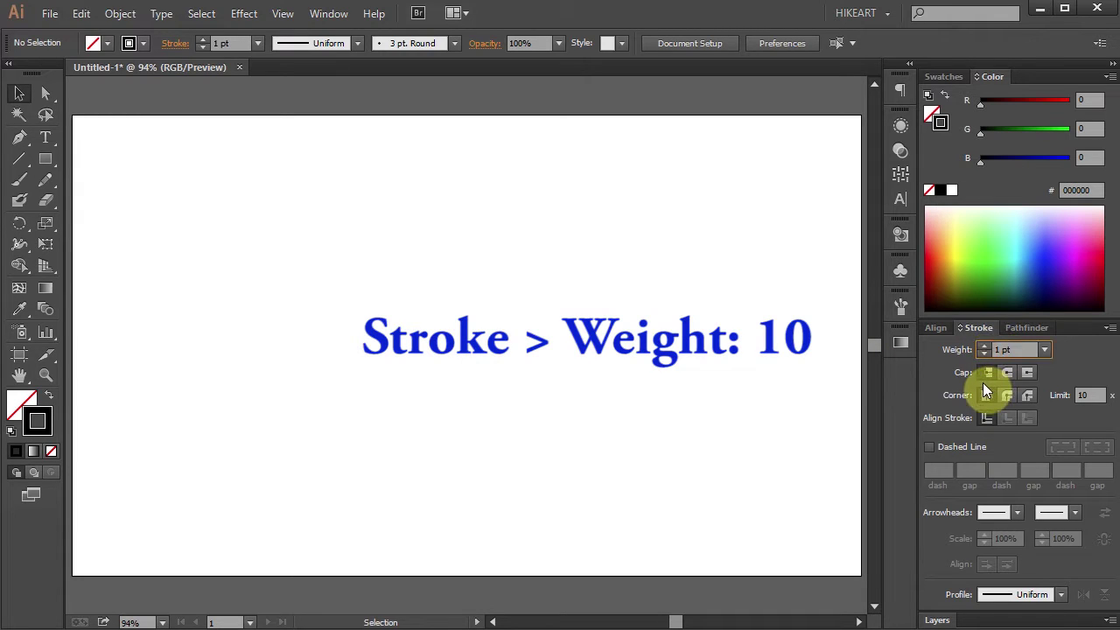
type("0")
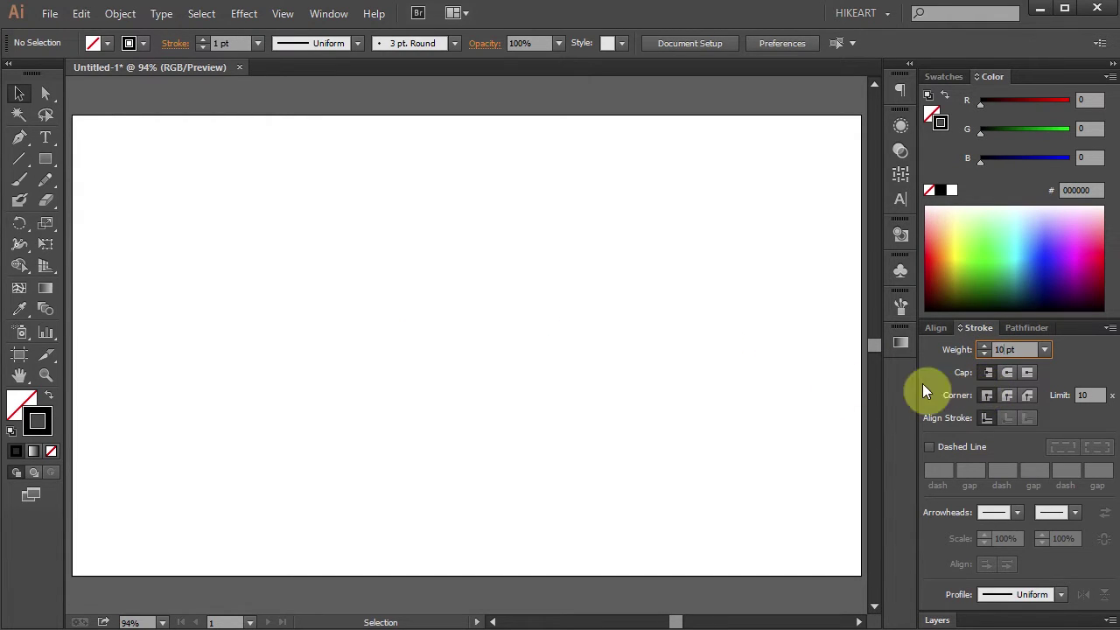
left_click_drag(45, 159, 191, 221)
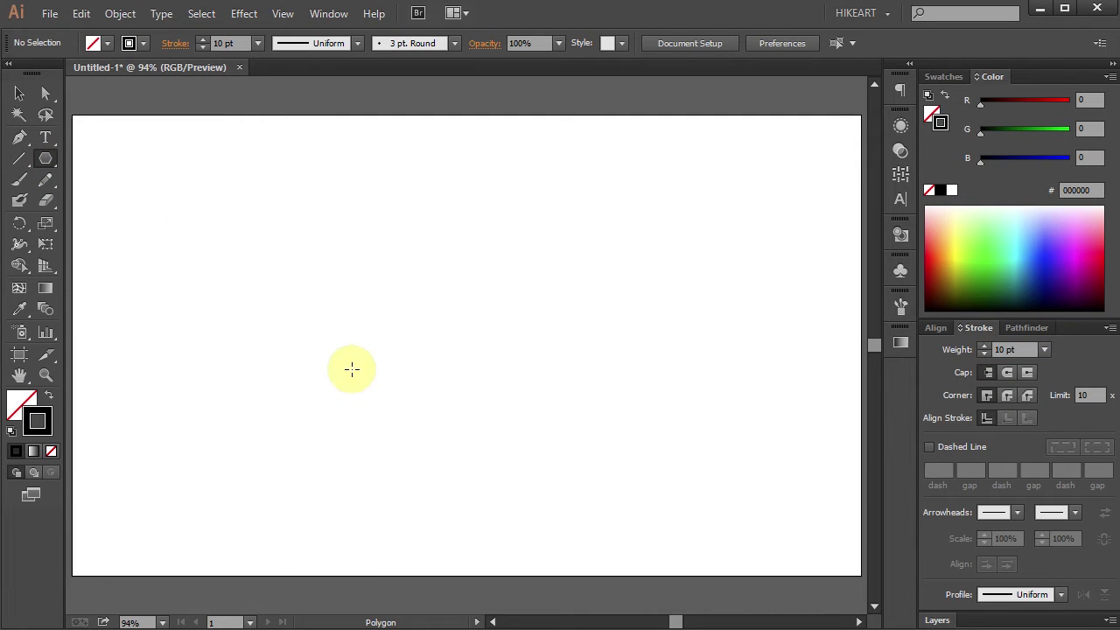
Create a 3-sided polygon with a 300 px radius
left_click(438, 417)
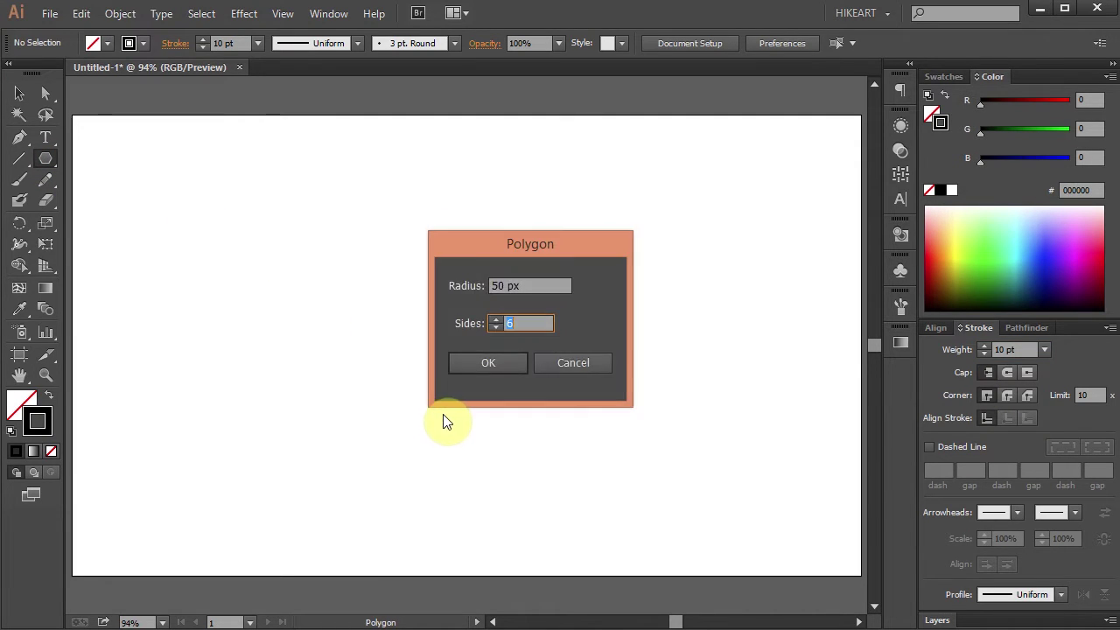
type("3")
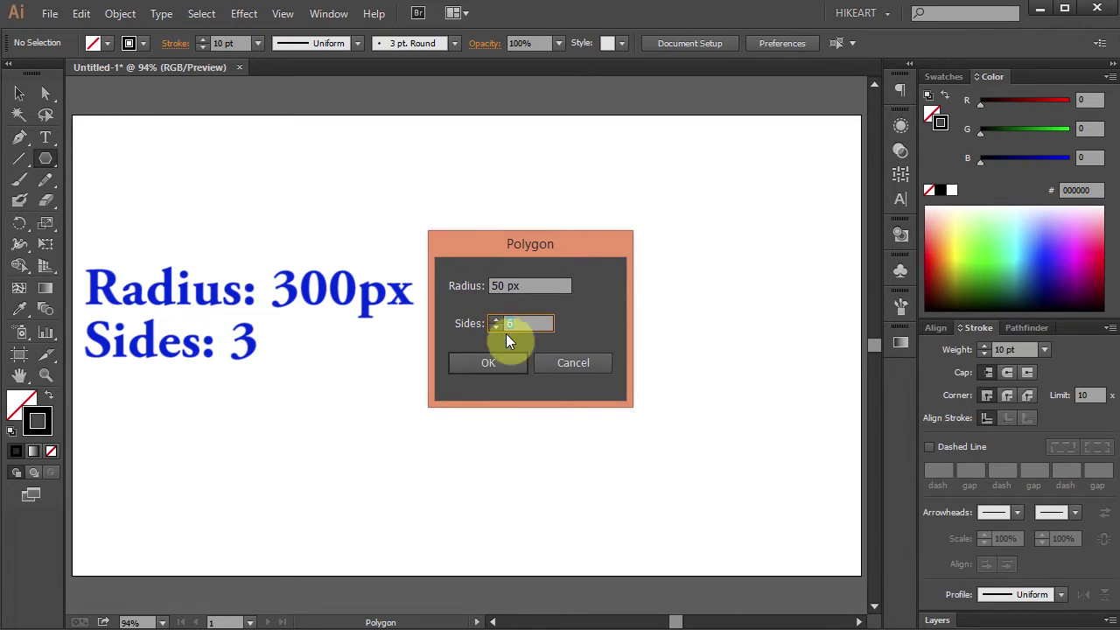
double_click(498, 285)
type("300")
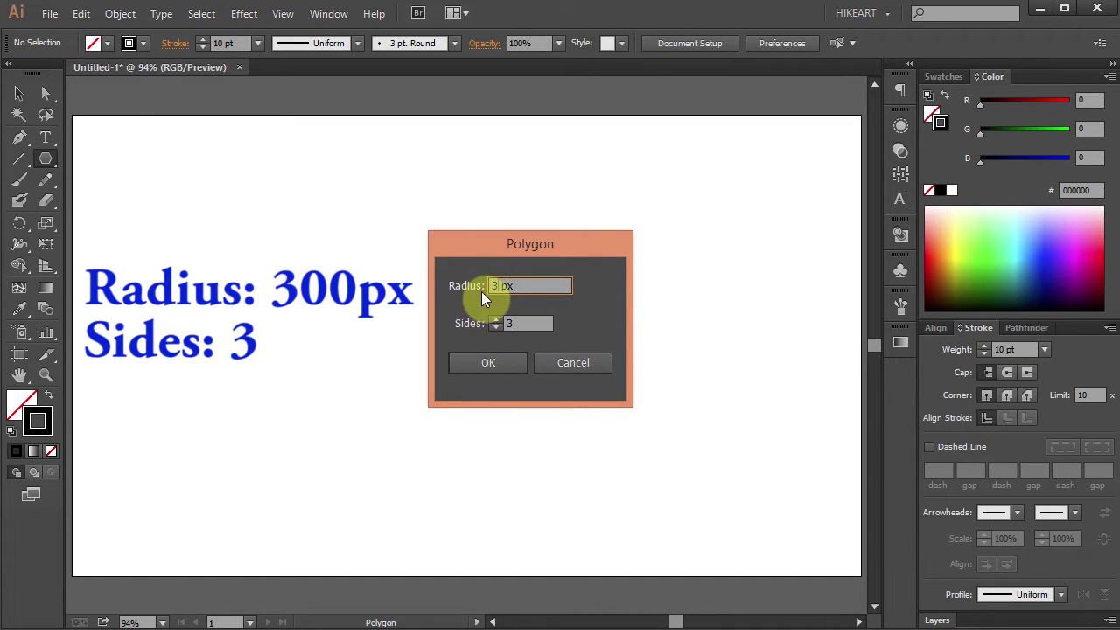
left_click(506, 363)
Move the triangle up and to the right on the artboard, then deselect it
key("v")
mouse_move(550, 345)
left_mouse_down()
mouse_move(581, 320)
mouse_move(573, 328)
left_mouse_up()
left_click(758, 358)
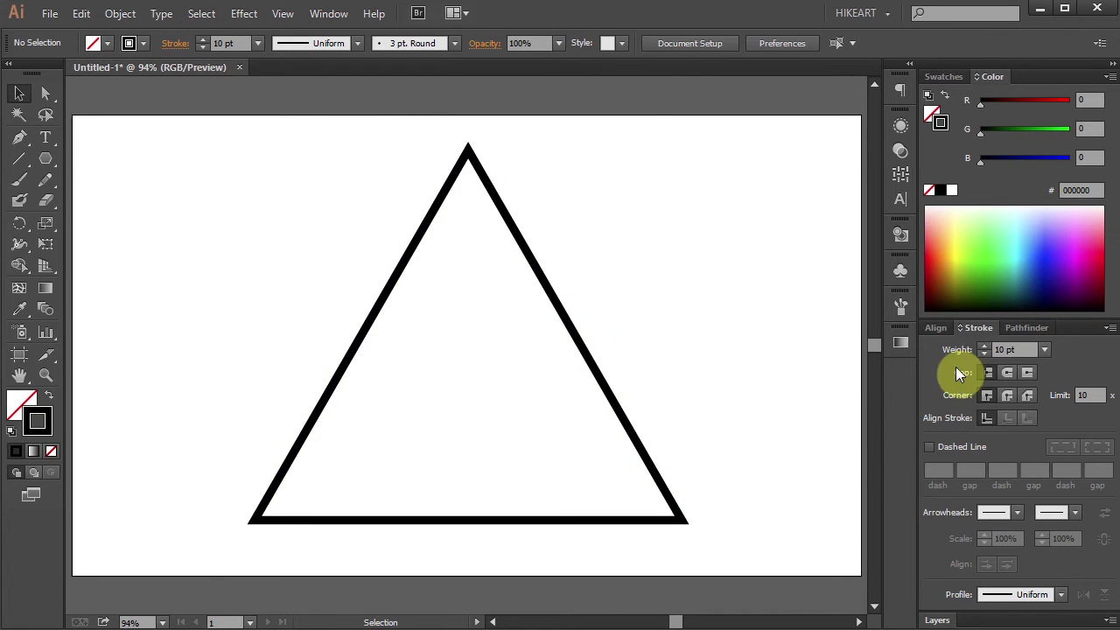
left_click(1045, 349)
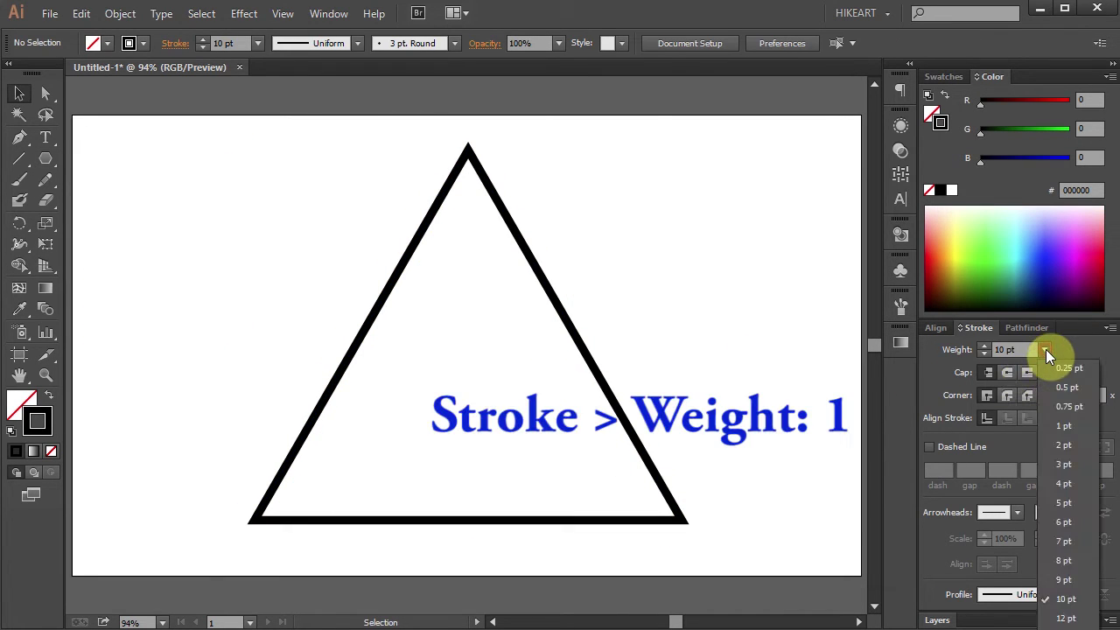
Set a 1 pt light grey (R=204) stroke and choose the Ellipse tool
left_click(1082, 426)
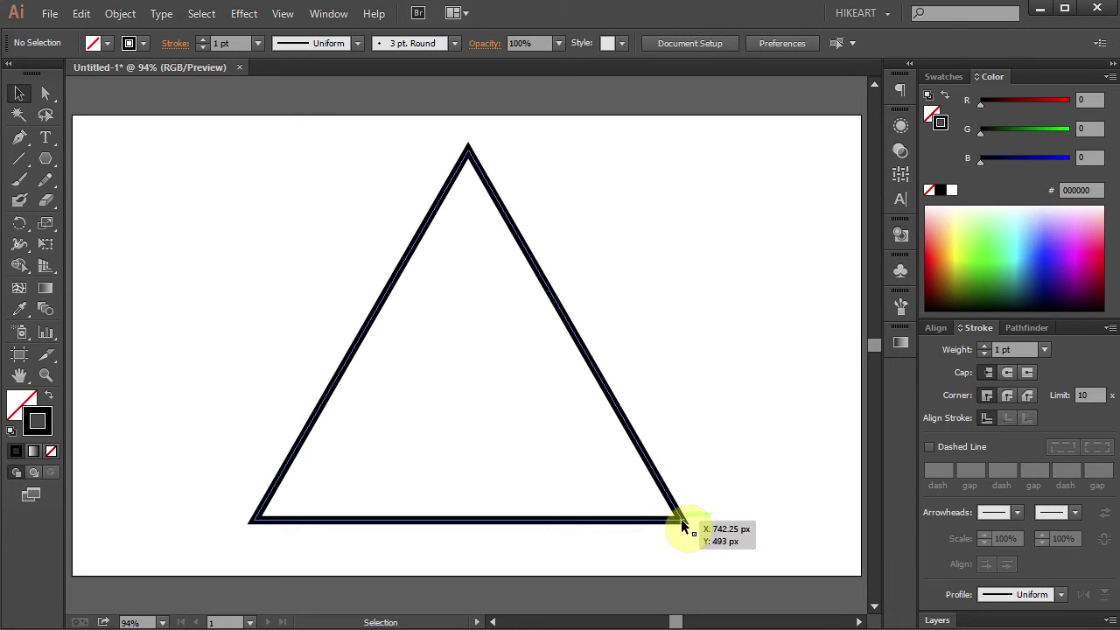
left_click_drag(45, 158, 122, 201)
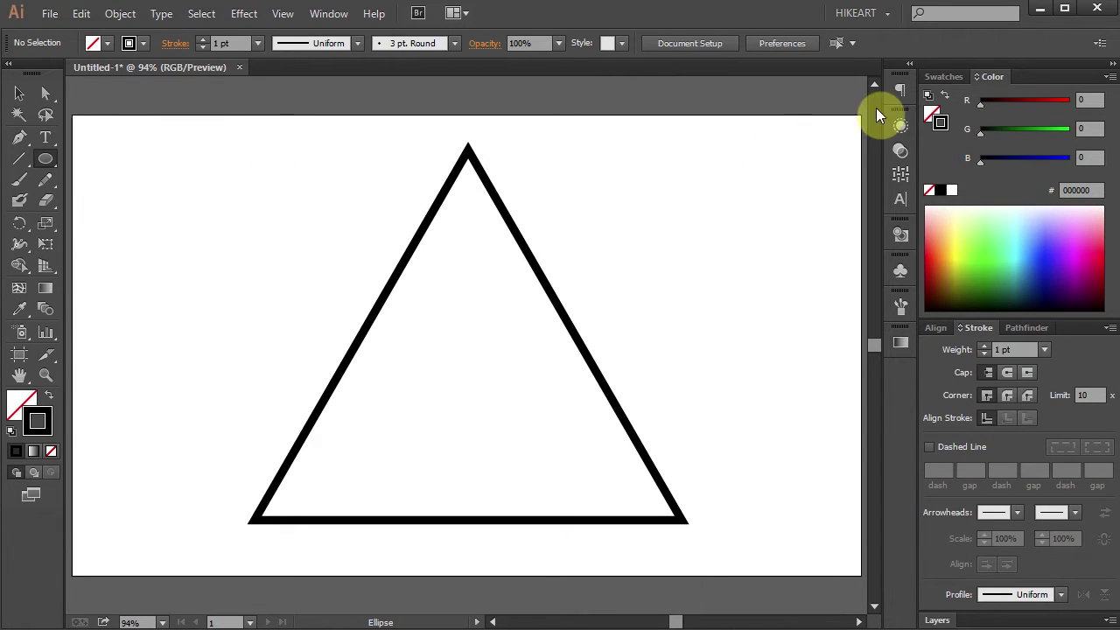
left_click(946, 77)
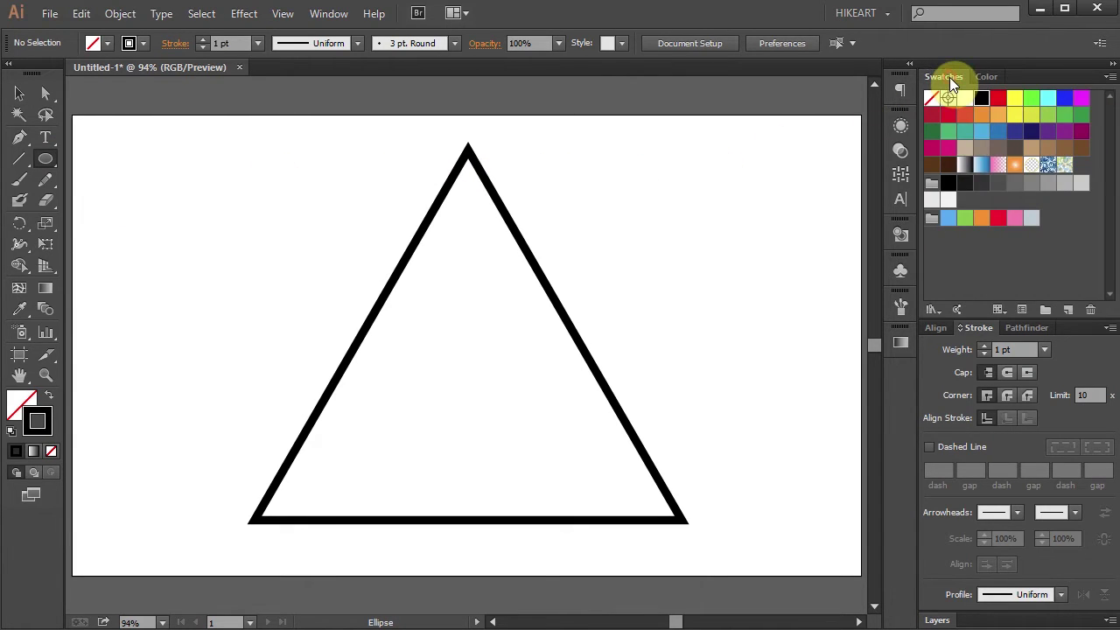
left_click(1082, 186)
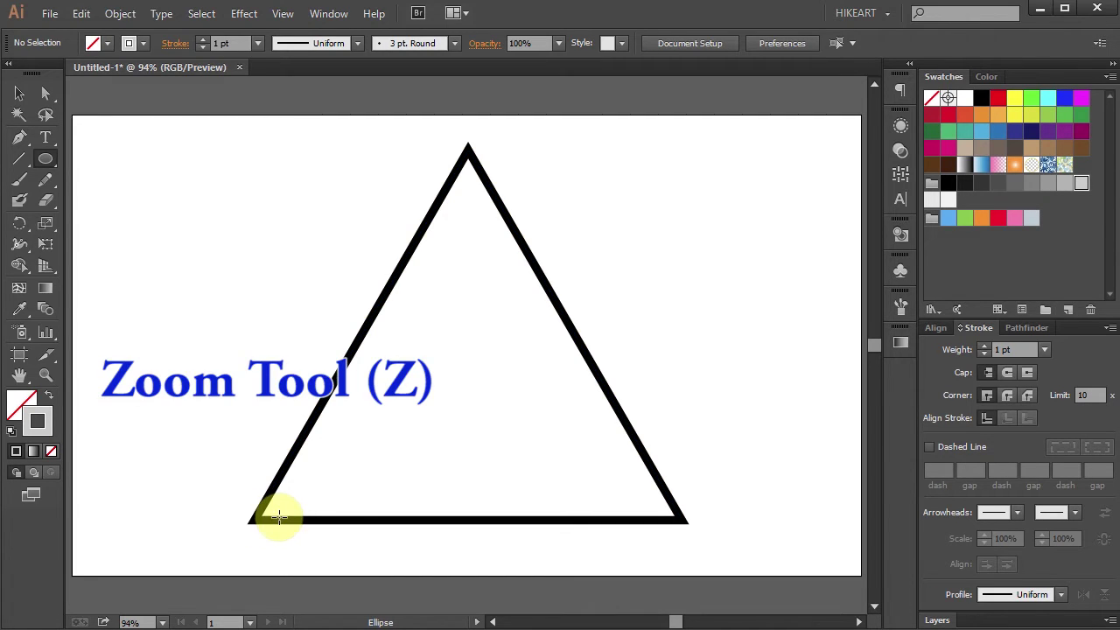
Zoom out and draw a circle about 698 px across, centred on the triangle's bottom-left corner
key("z")
left_click(461, 387, "alt")
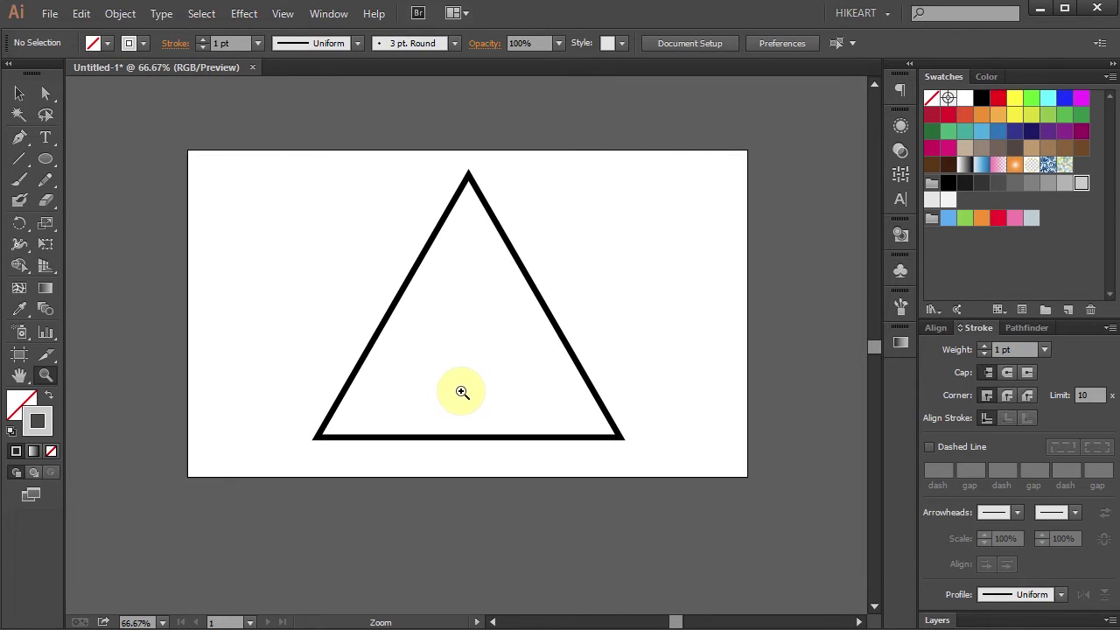
left_click(38, 163)
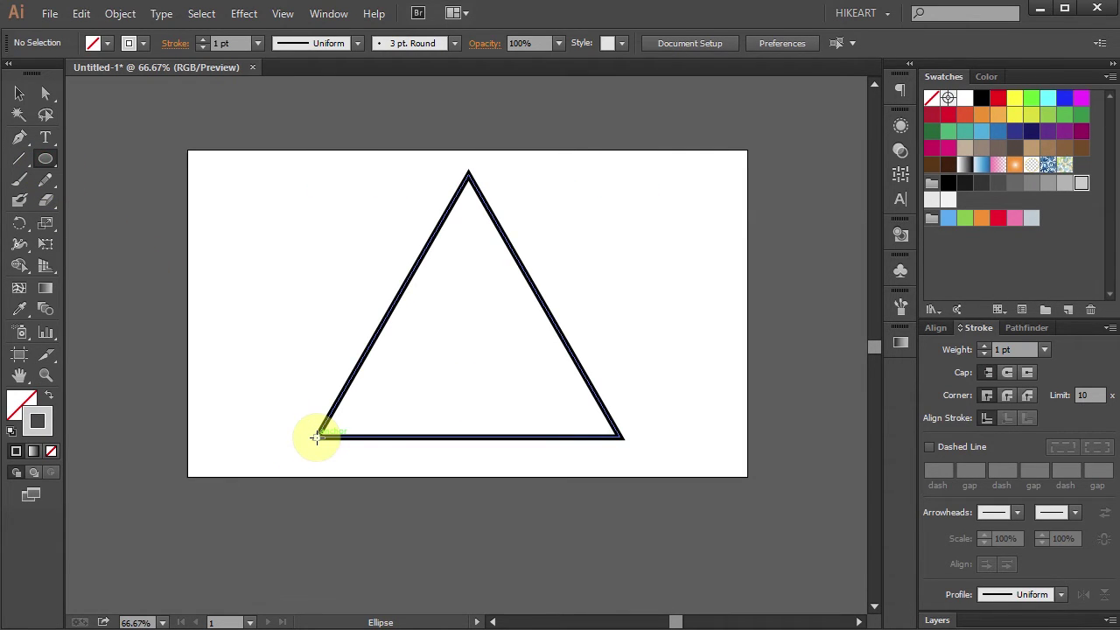
key("shift+alt")
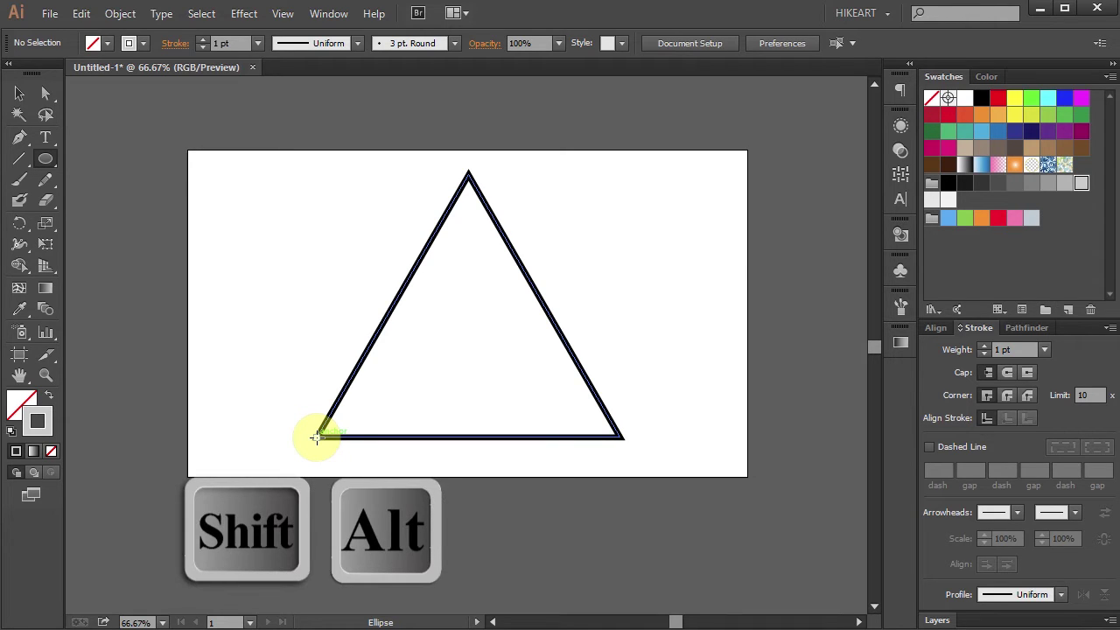
left_click_drag(316, 436, 526, 535)
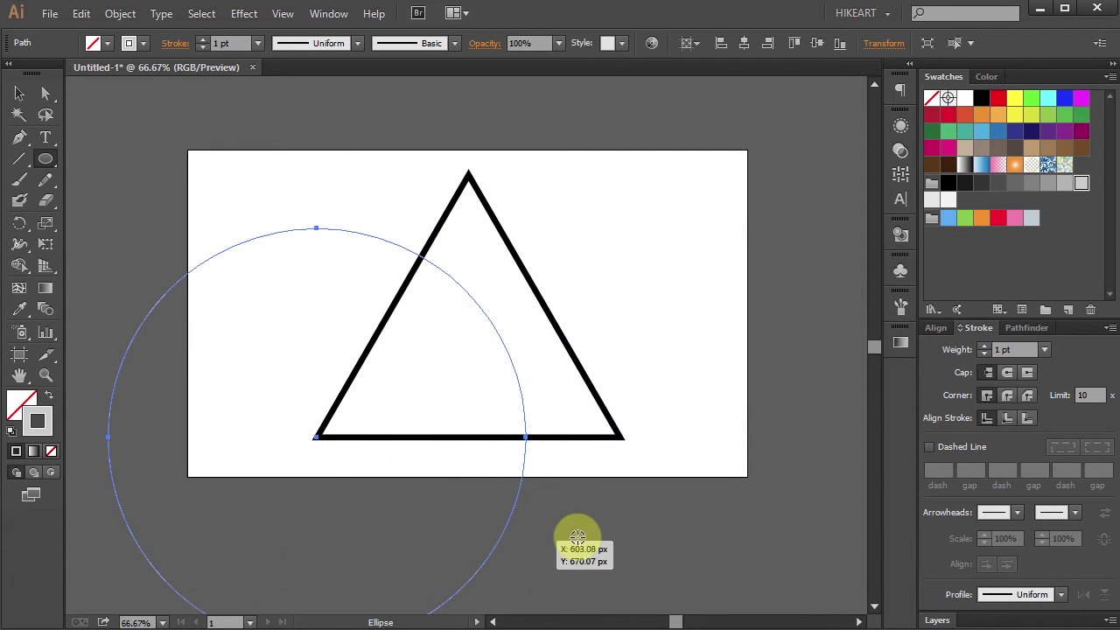
left_click(632, 527, "ctrl")
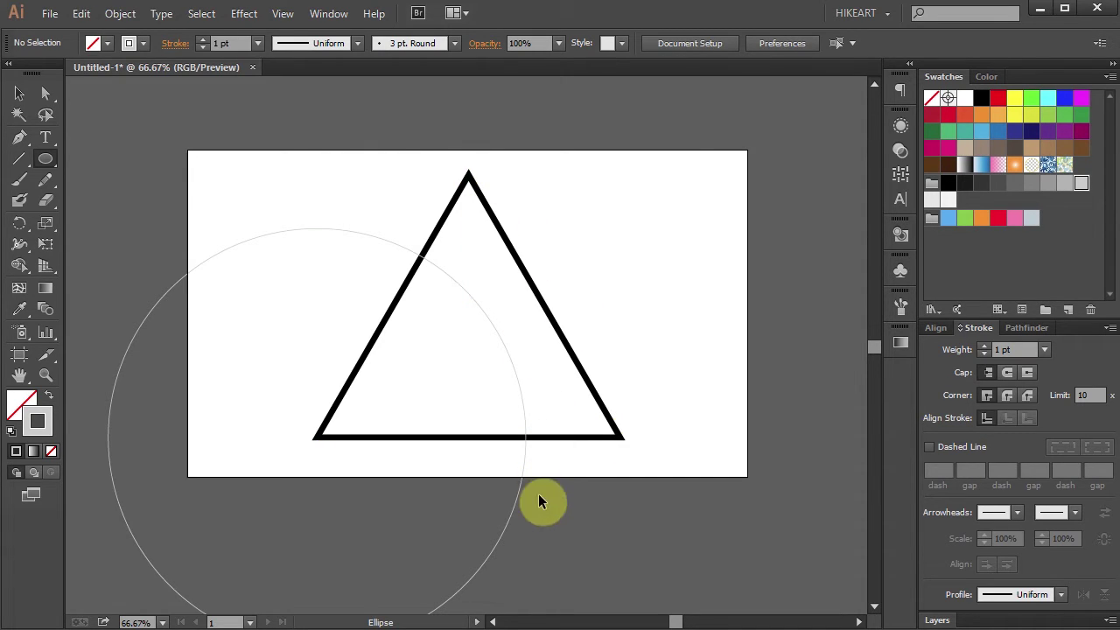
Paste a copy of the grey circle in front and centre it on the triangle's right corner
key("v")
left_click_drag(556, 567, 481, 517)
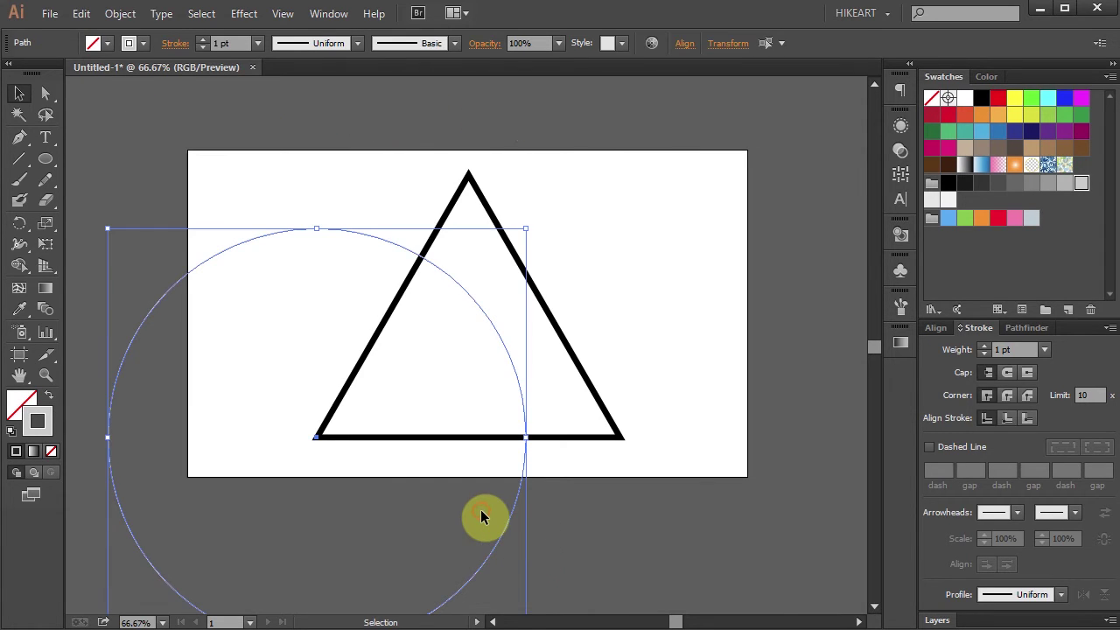
key("a")
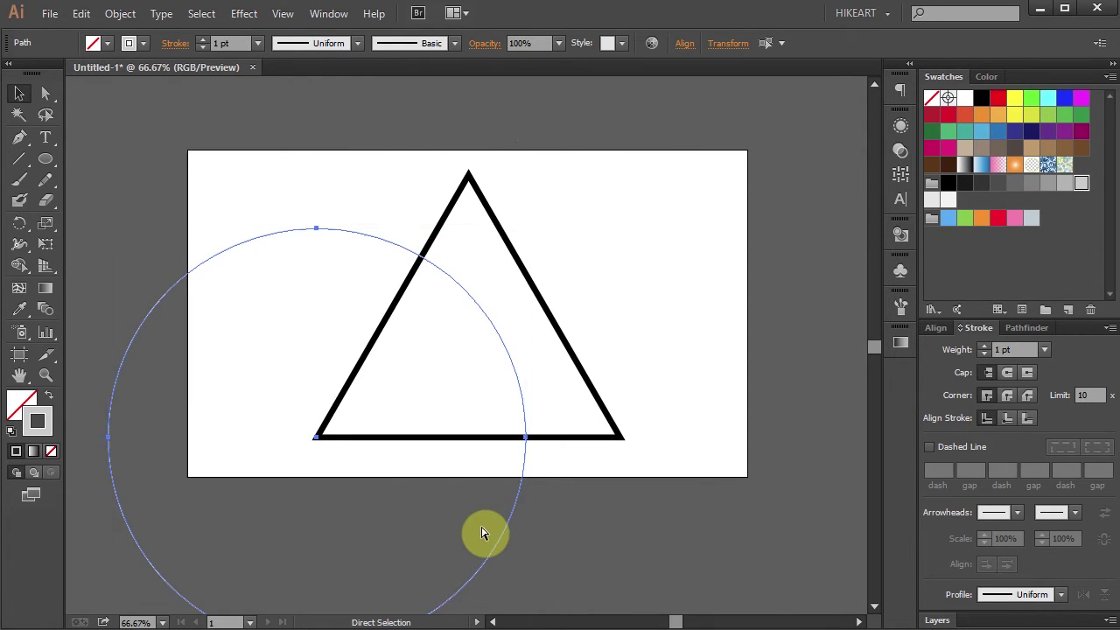
key("ctrl+c")
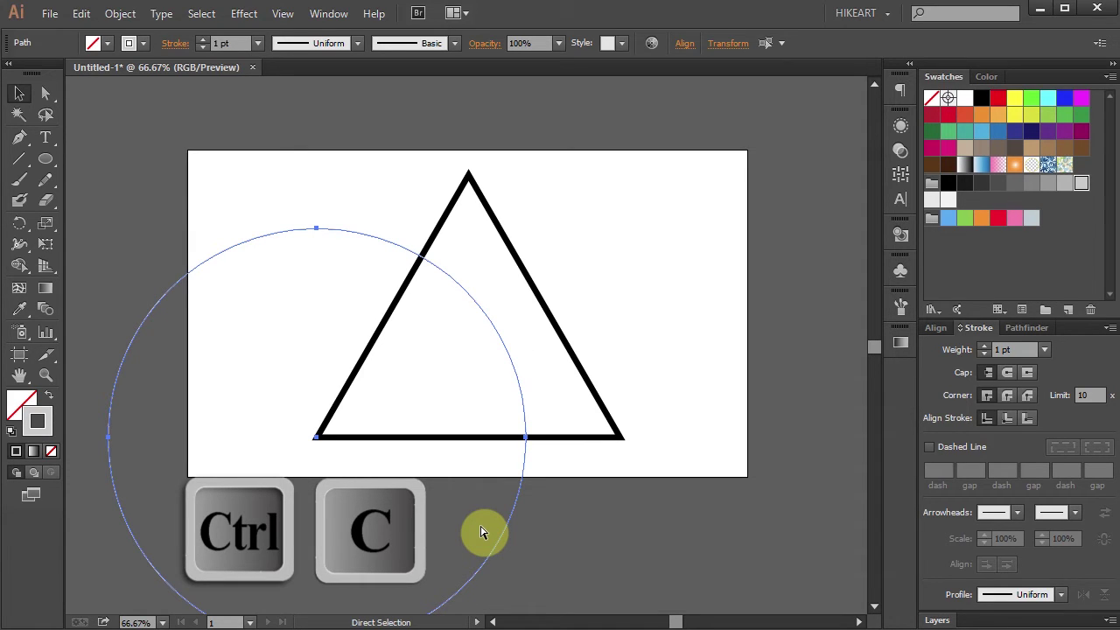
key("v")
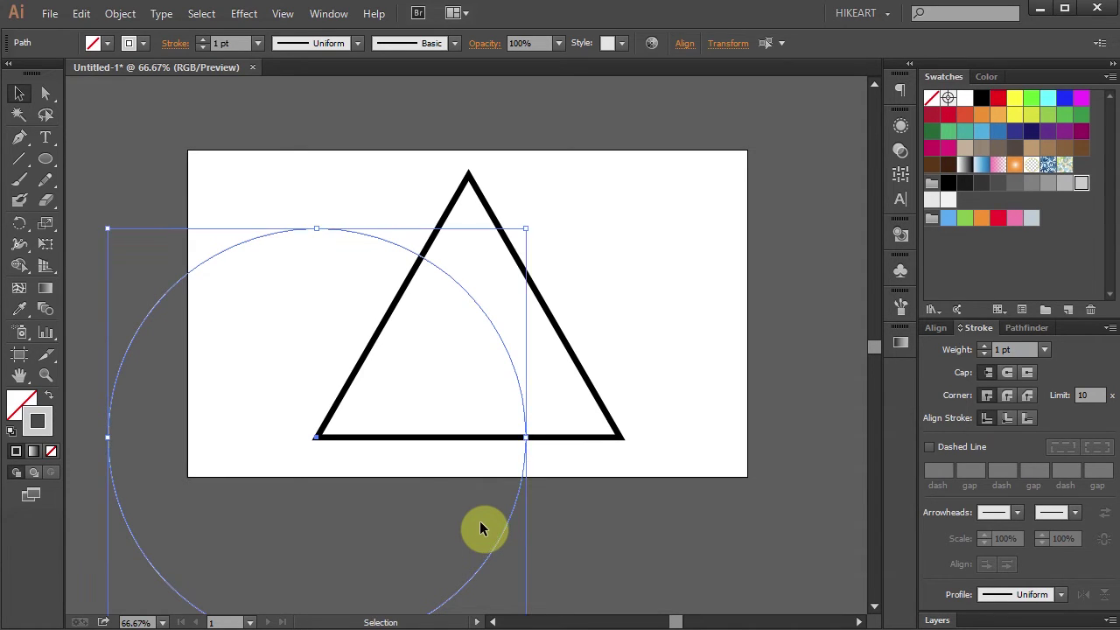
key("ctrl+f")
key("a")
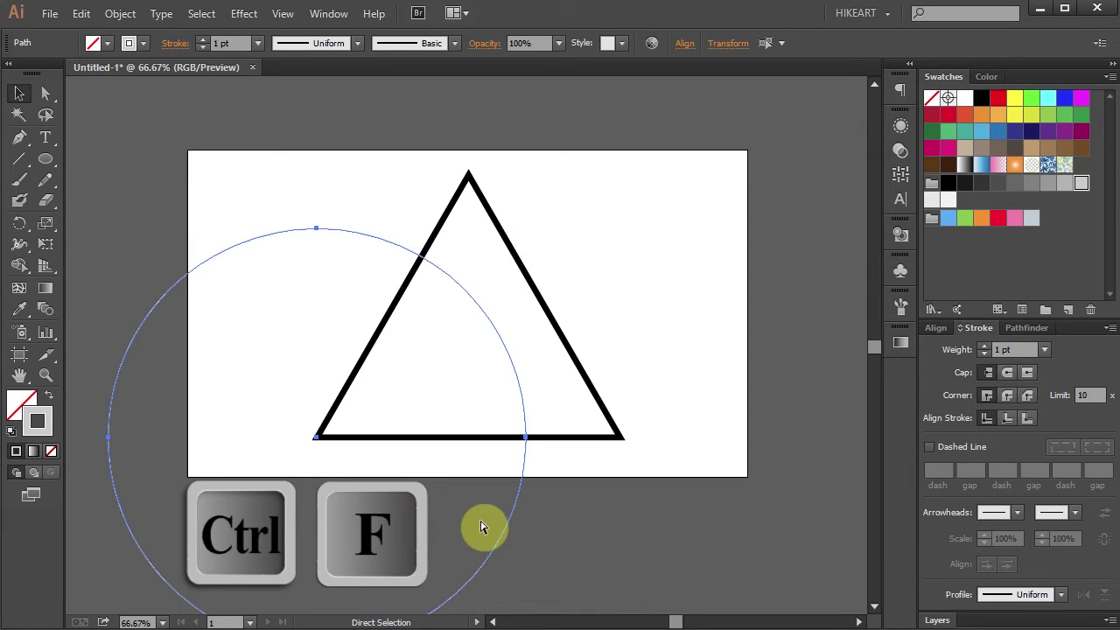
key("v")
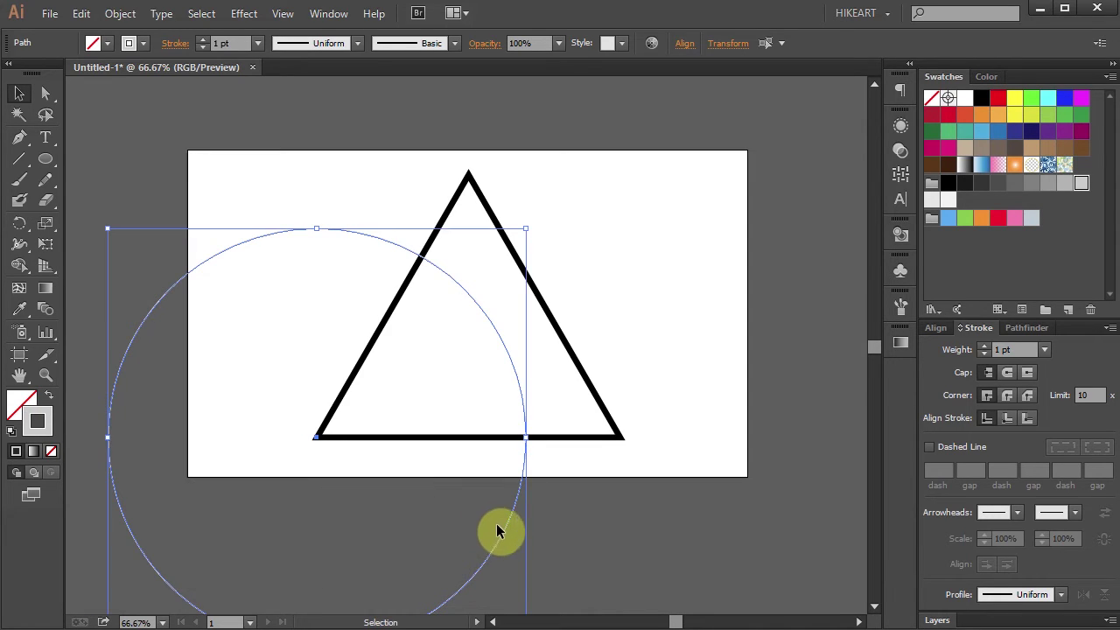
left_click_drag(513, 532, 809, 526)
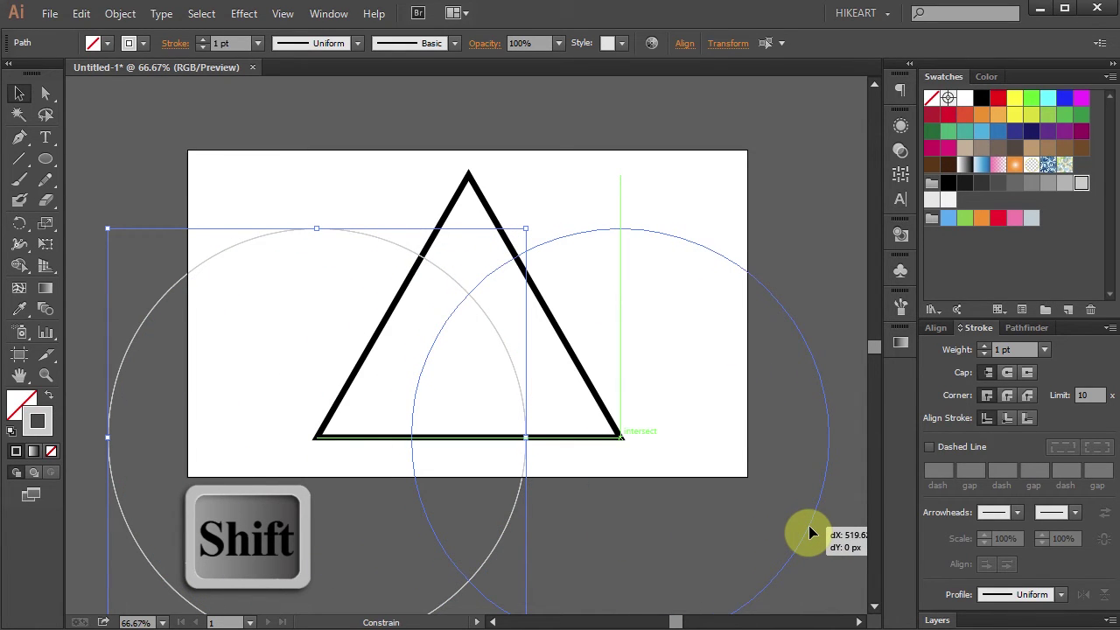
left_click_drag(810, 528, 813, 530)
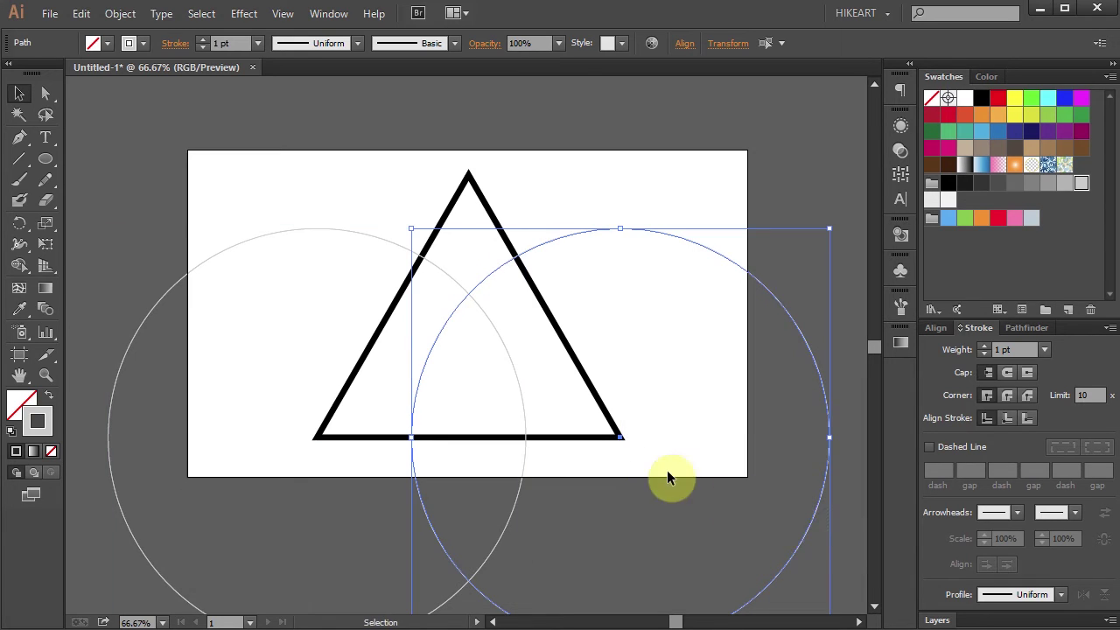
Paste another circle copy and centre it on the triangle's apex
key("ctrl+c")
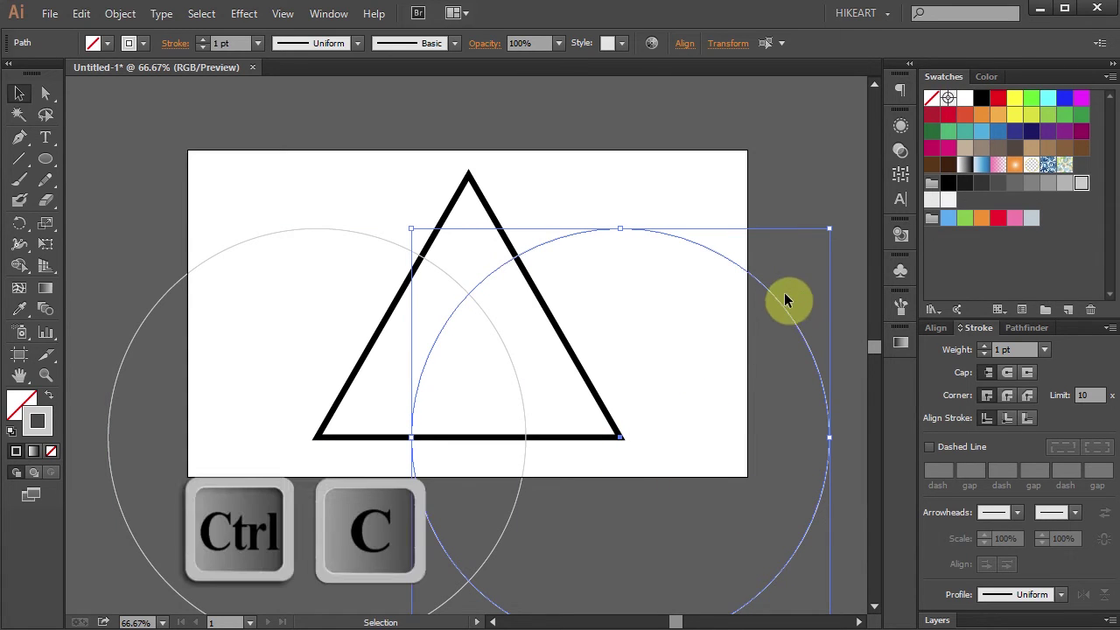
key("ctrl+f")
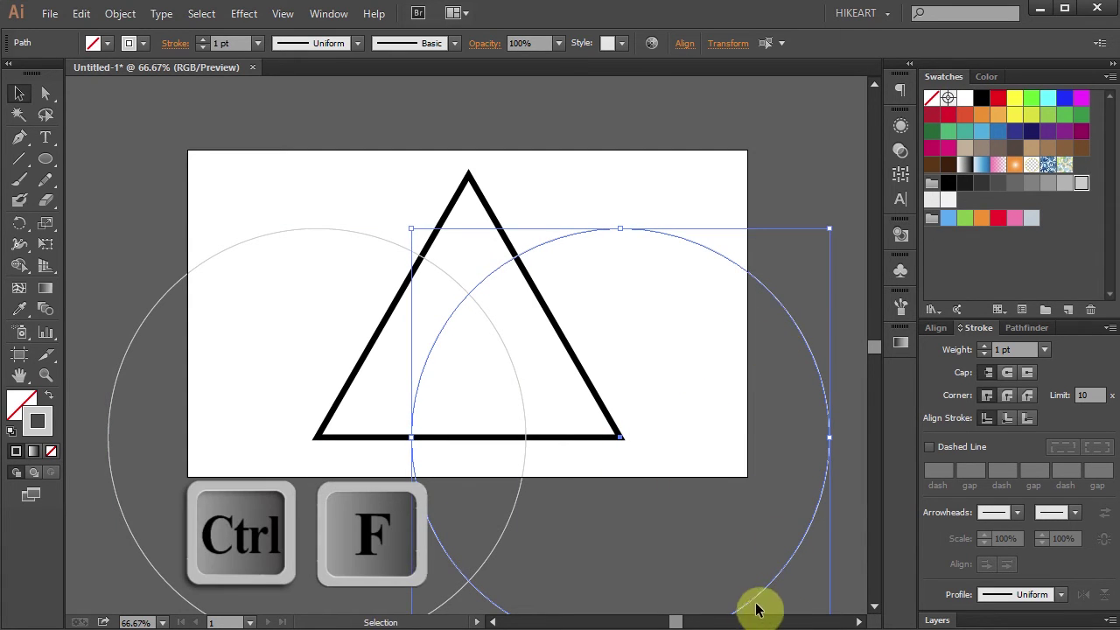
left_click_drag(495, 605, 343, 349)
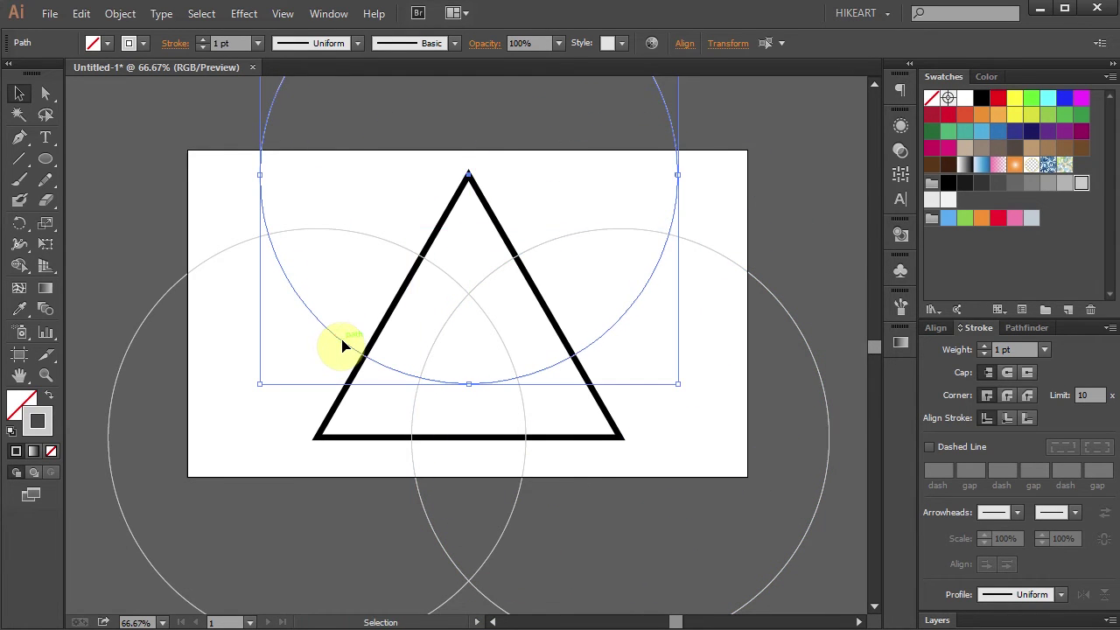
left_click(796, 208)
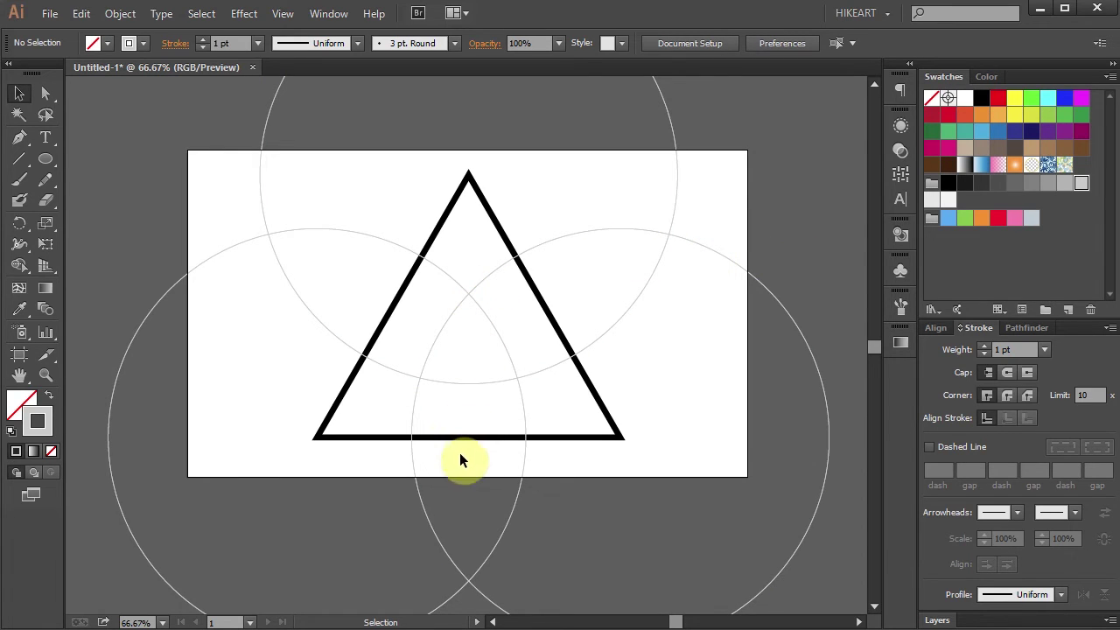
Pen-draw a vertical line between two circle crossings and a diagonal line from the upper-left crossing
left_click(20, 139)
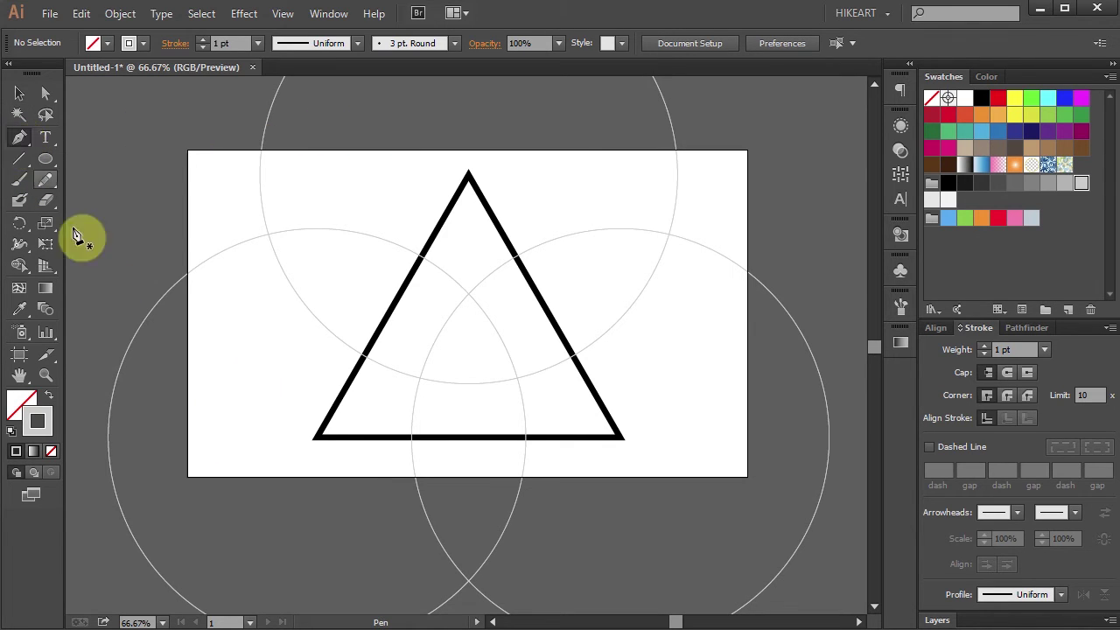
left_click(468, 294)
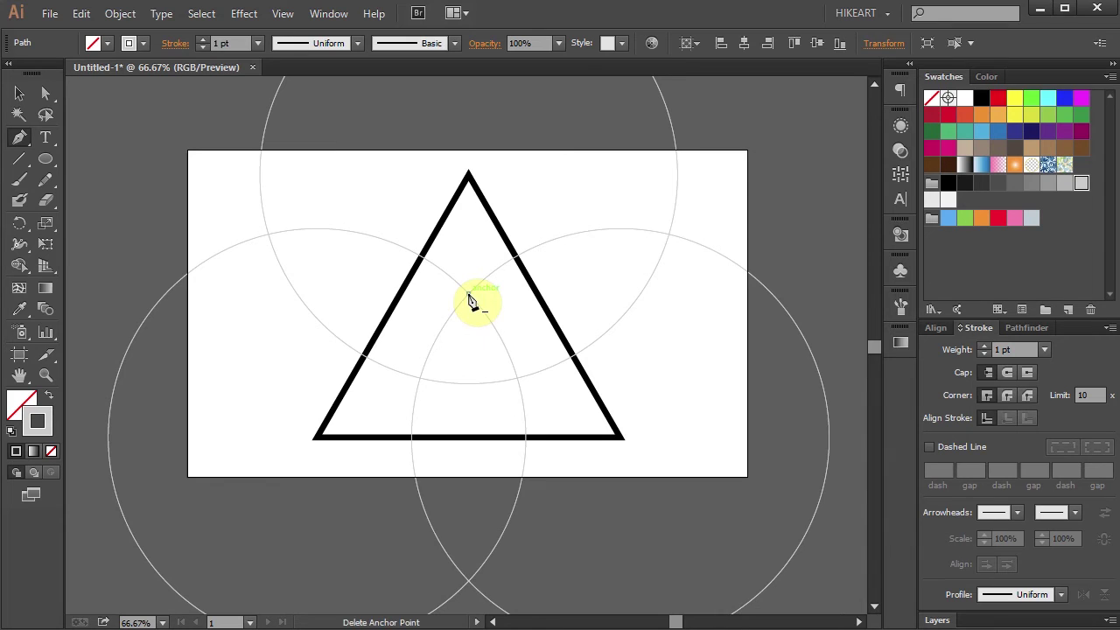
left_click(468, 581)
key("ctrl+shift+a")
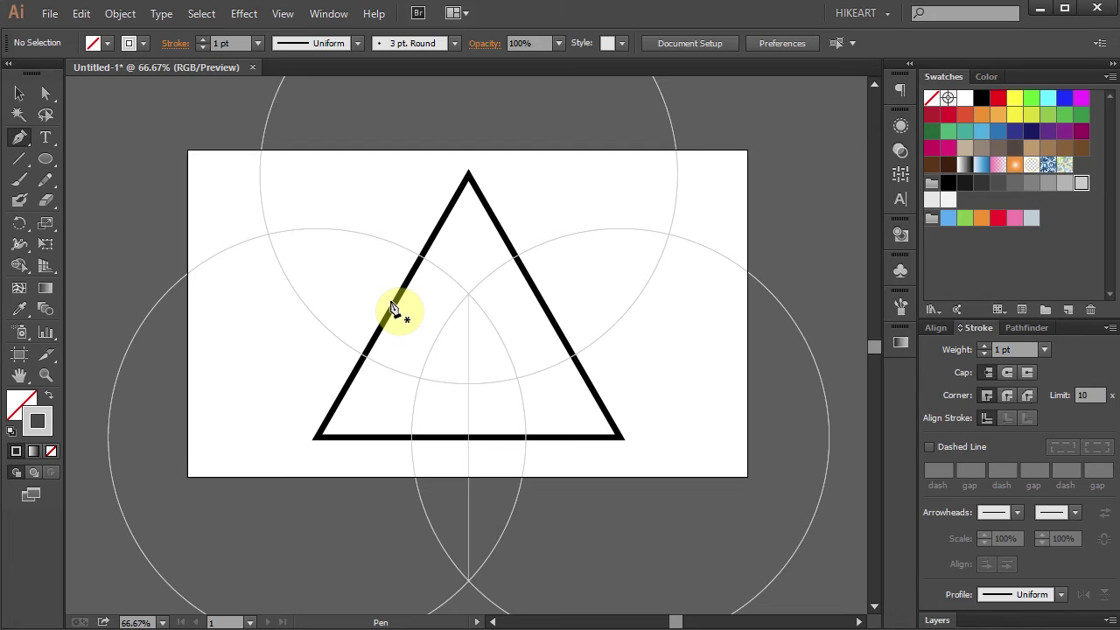
left_click(268, 234)
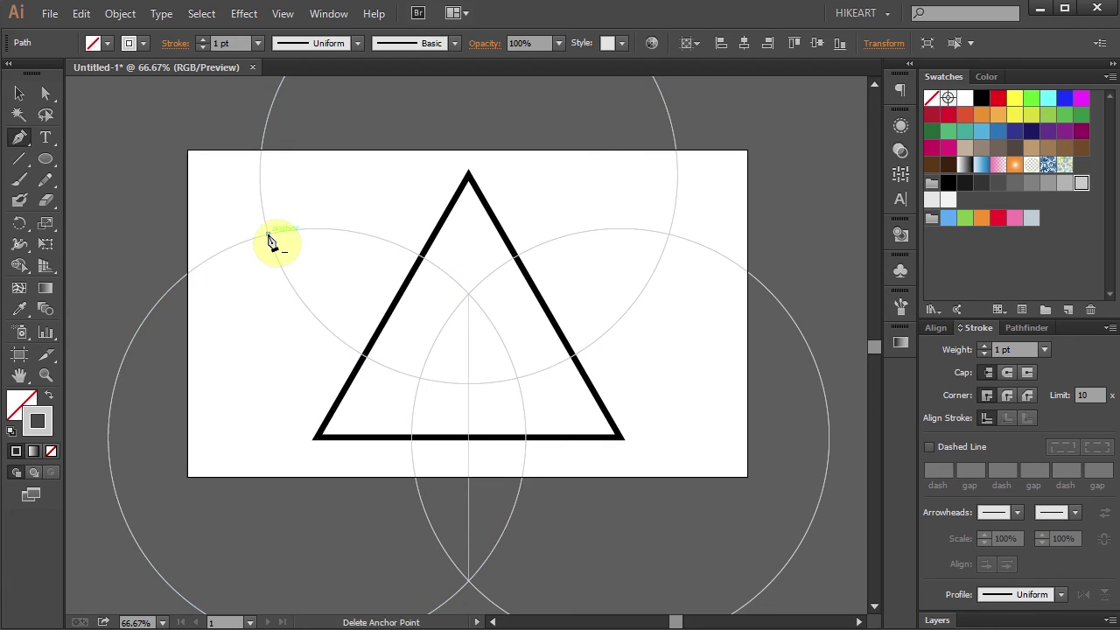
left_click(519, 383)
left_click(592, 513, "ctrl")
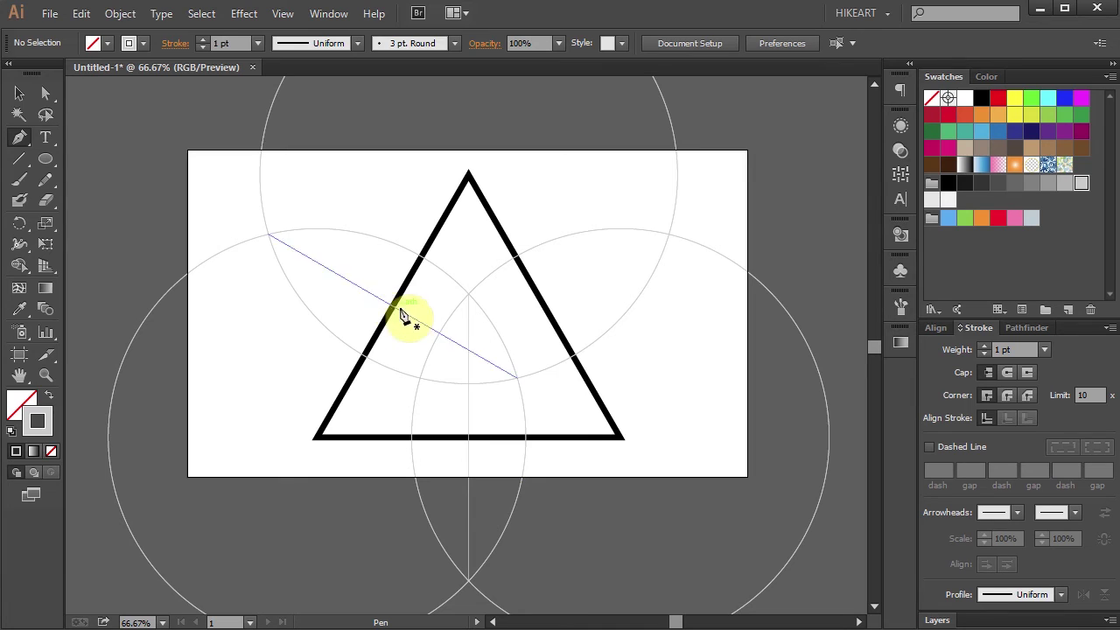
Set the stroke to red with a 5 pt weight
left_click(39, 413)
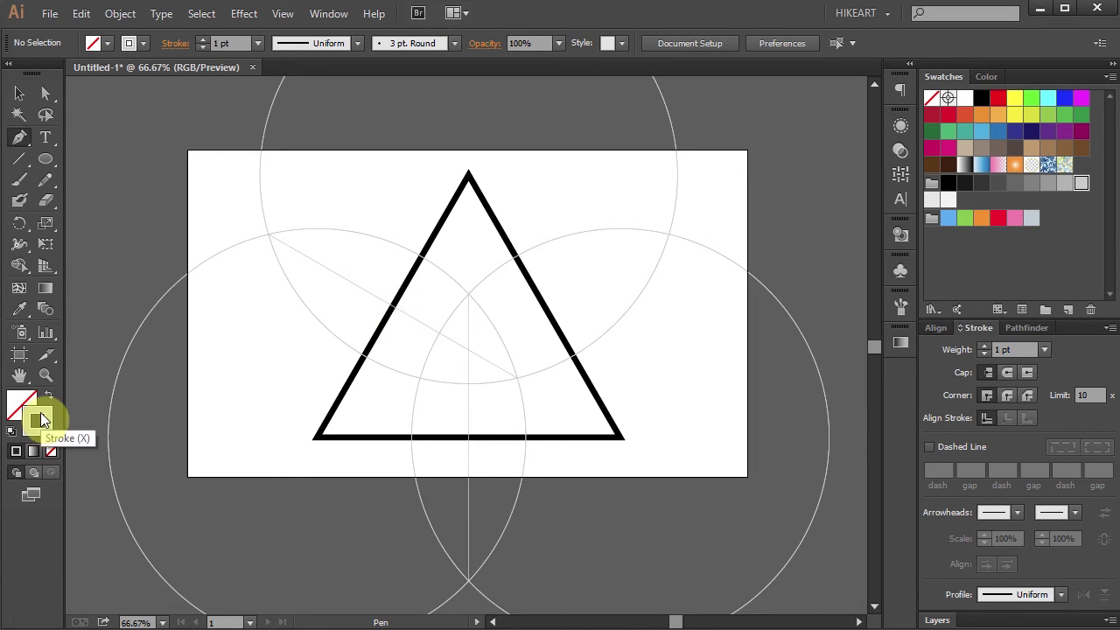
left_click(998, 105)
left_click(999, 349)
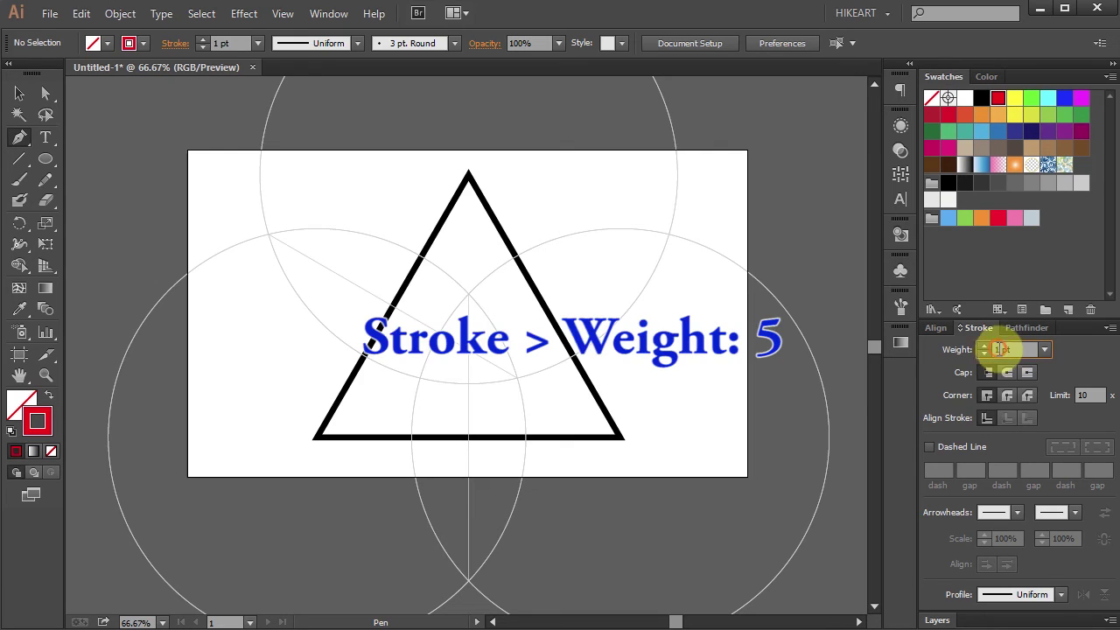
type("5")
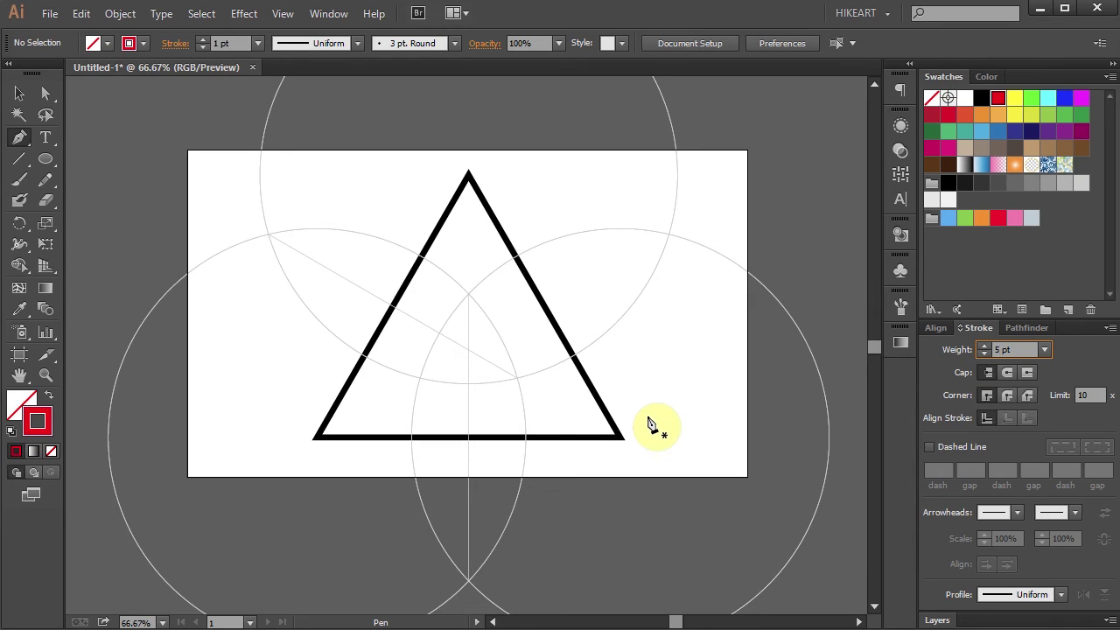
Draw red medians from the left side's midpoint to the bottom-right corner and from the base midpoint to the apex
left_click(393, 306)
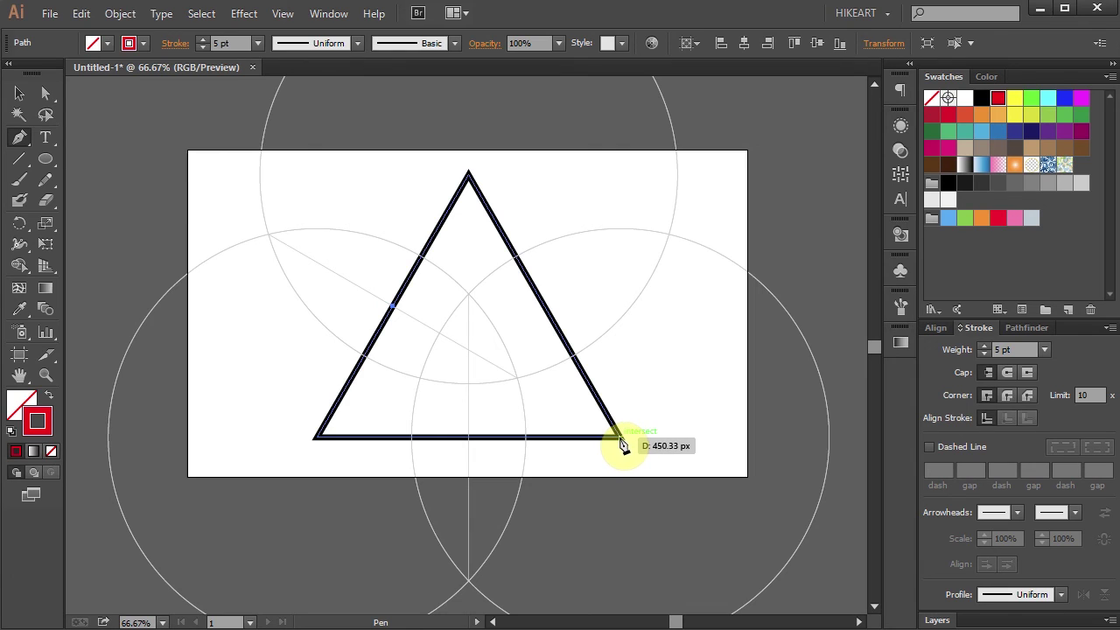
left_click(621, 438)
key("ctrl+shift+a")
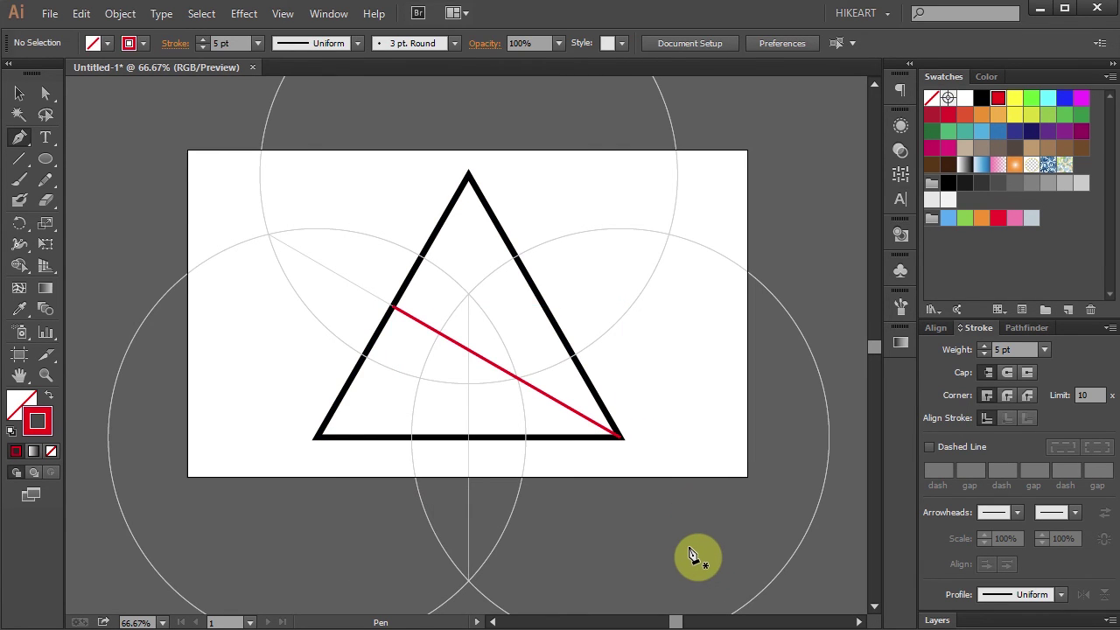
left_click(469, 436)
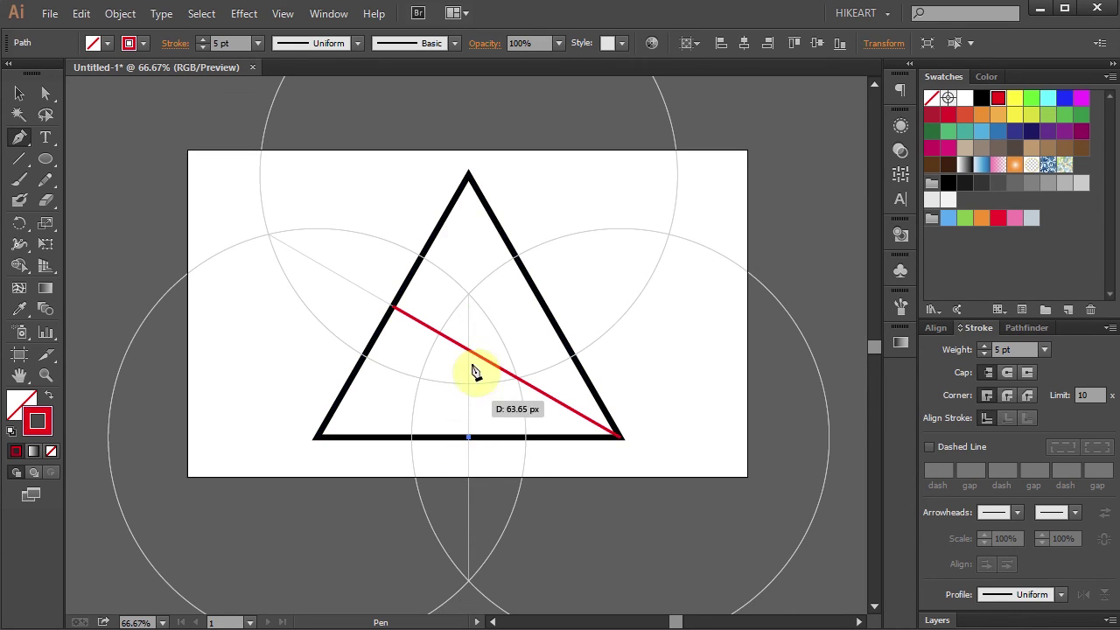
left_click(468, 178)
left_click(600, 537, "ctrl")
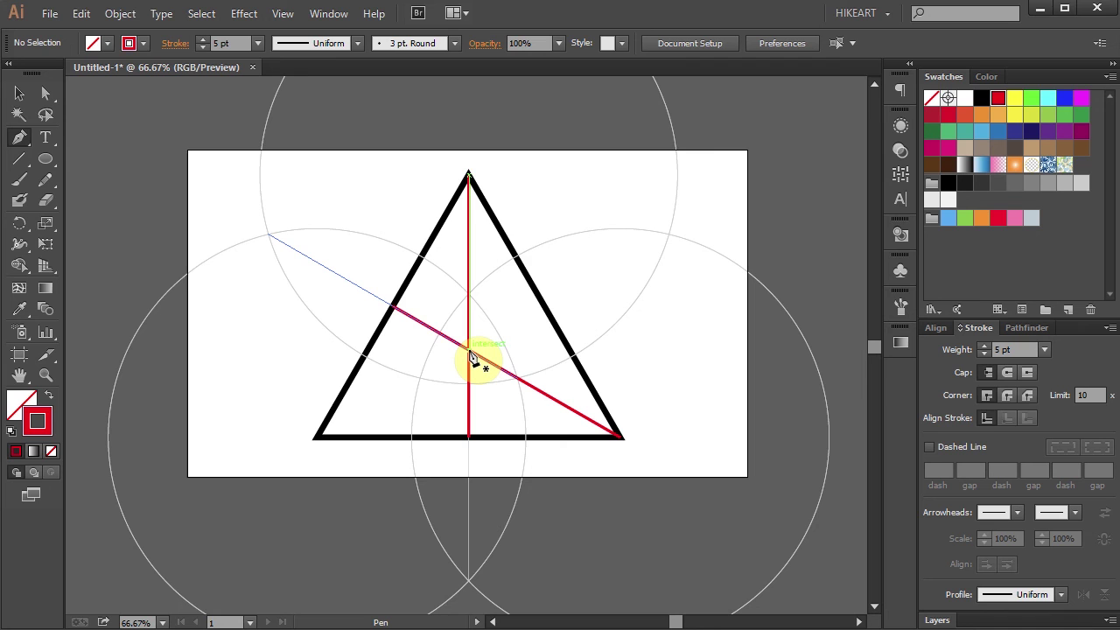
scroll(468, 232, "up", 2)
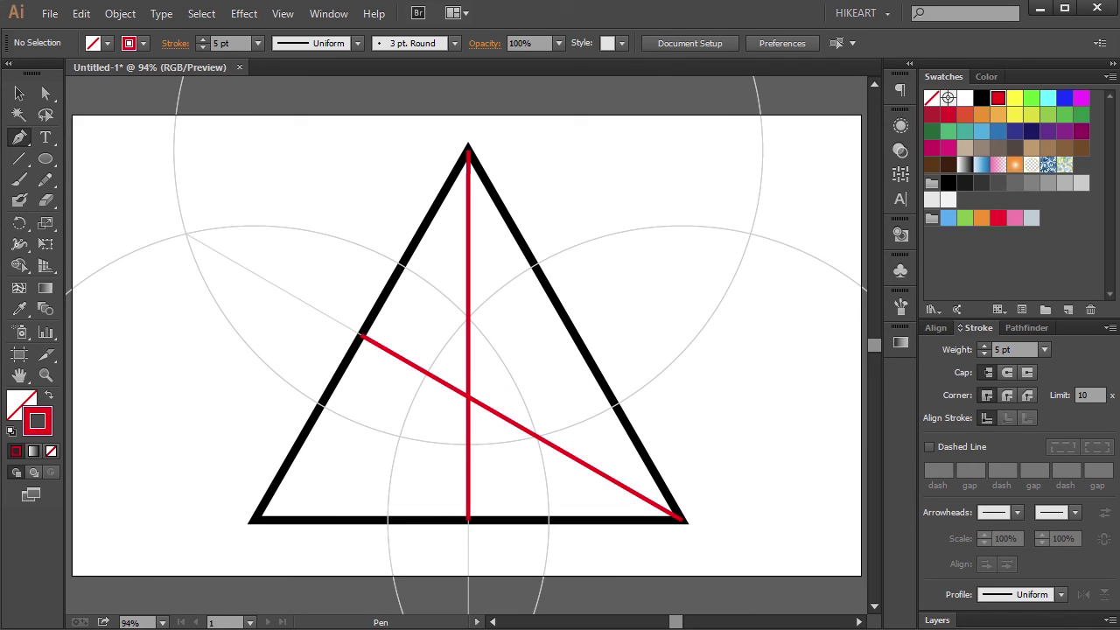